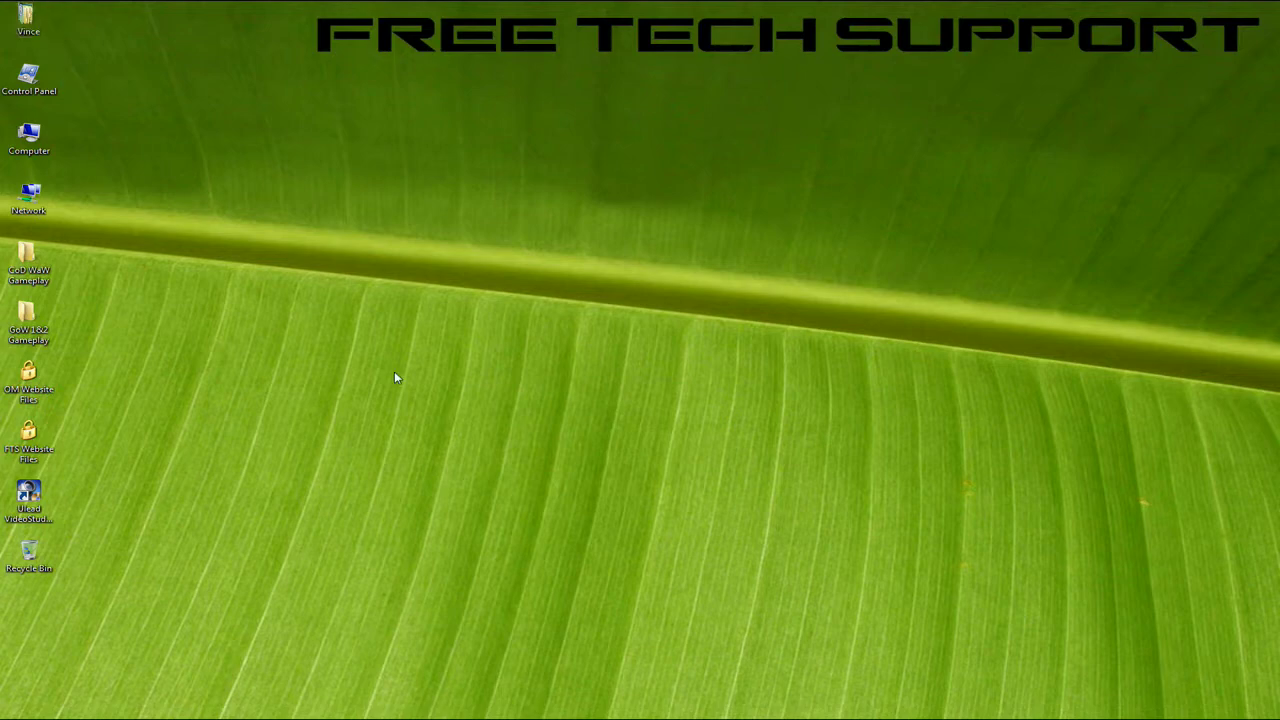
Step: Launch Ulead VideoStudio and bring its Editor/Movie Wizard startup window to the front
double_click(32, 505)
mouse_move(147, 706)
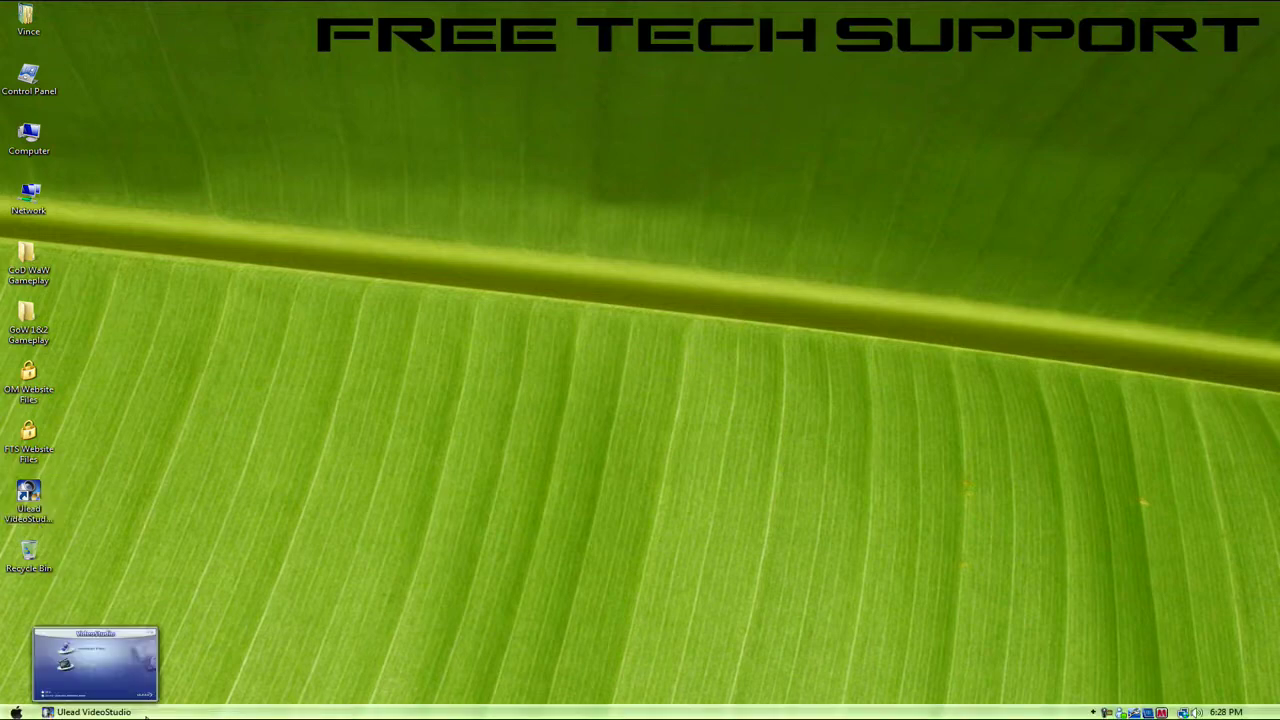
left_click(95, 662)
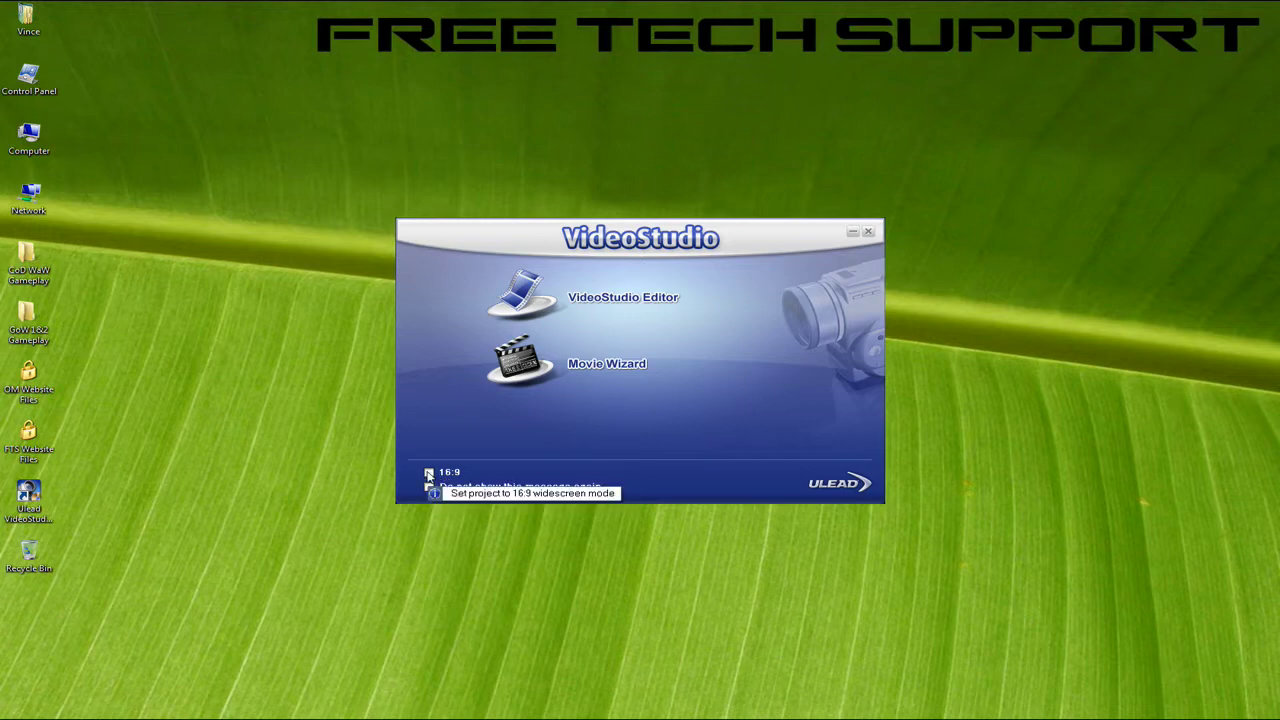
Step: Open Movie Wizard Capture, accept Upper Field First field order, and keep MPEG as format
left_click(616, 364)
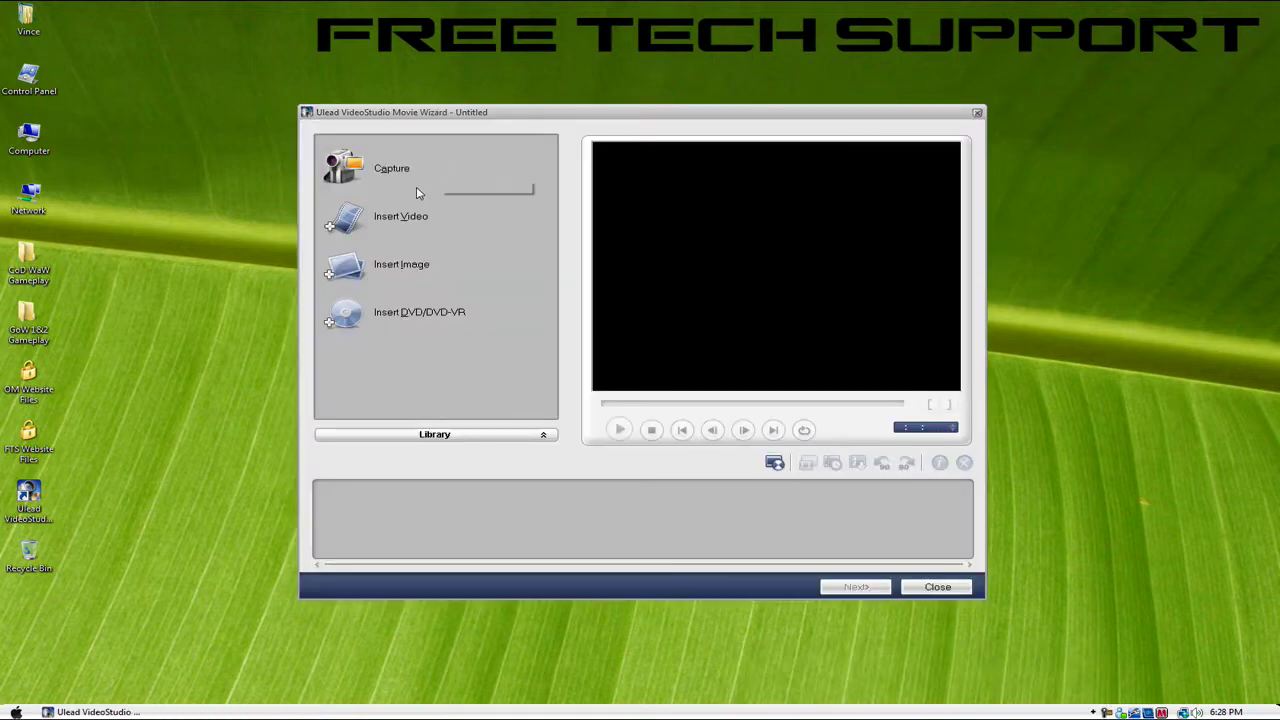
left_click(357, 168)
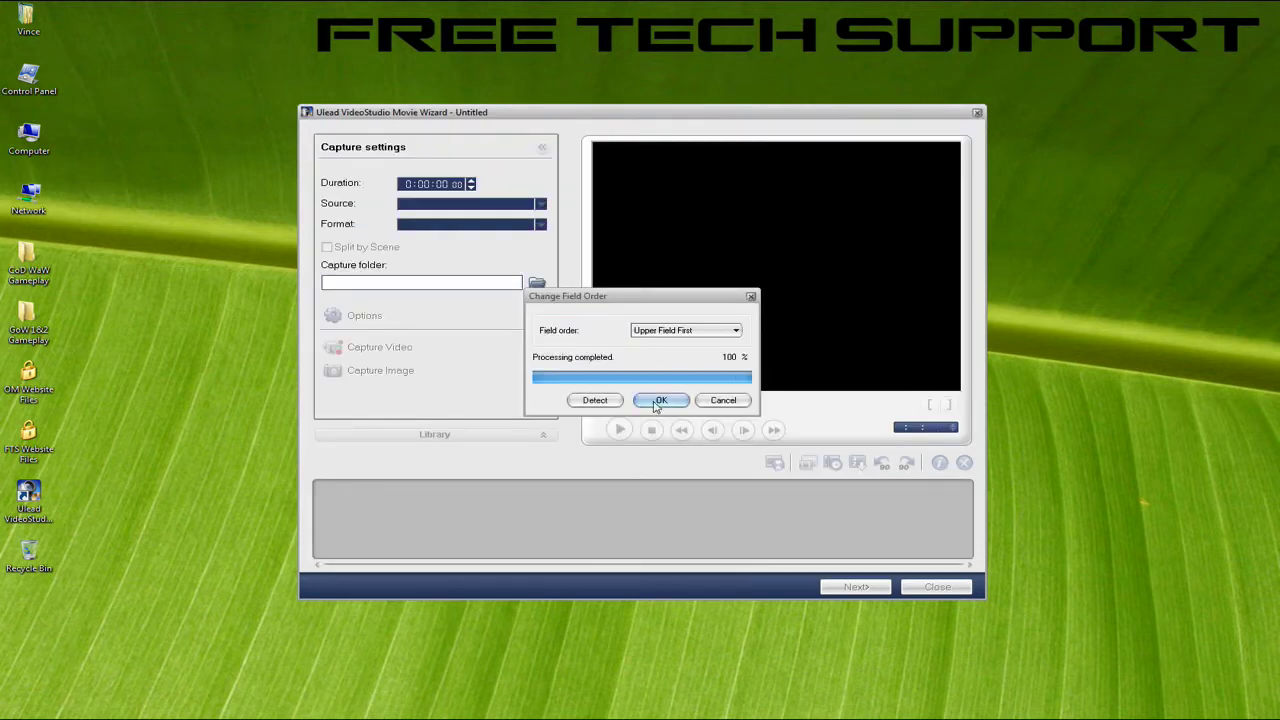
left_click(660, 401)
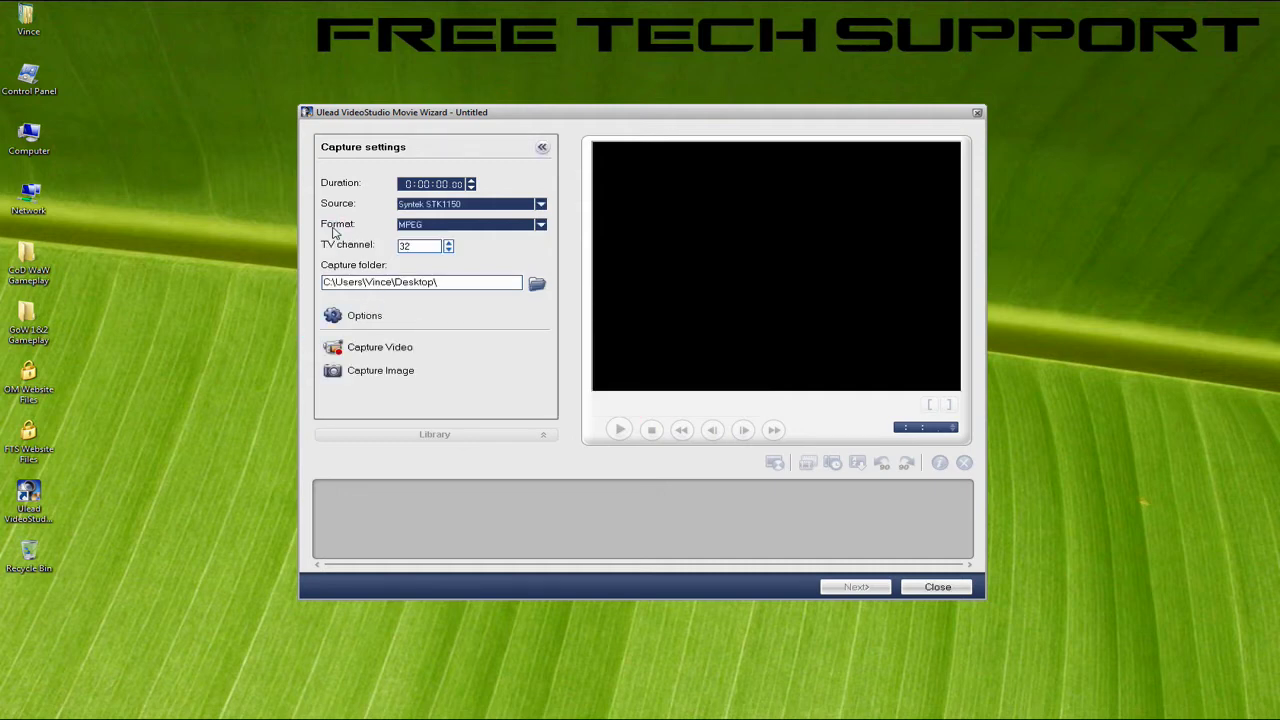
left_click(540, 224)
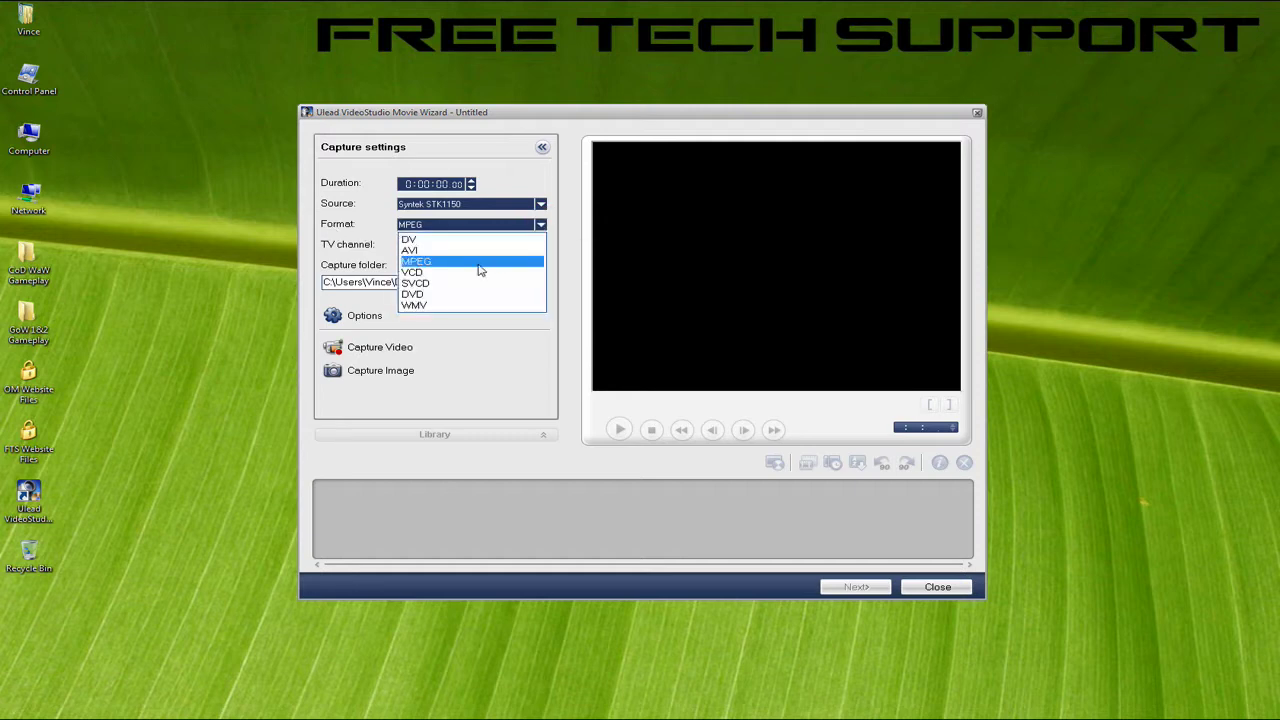
left_click(479, 262)
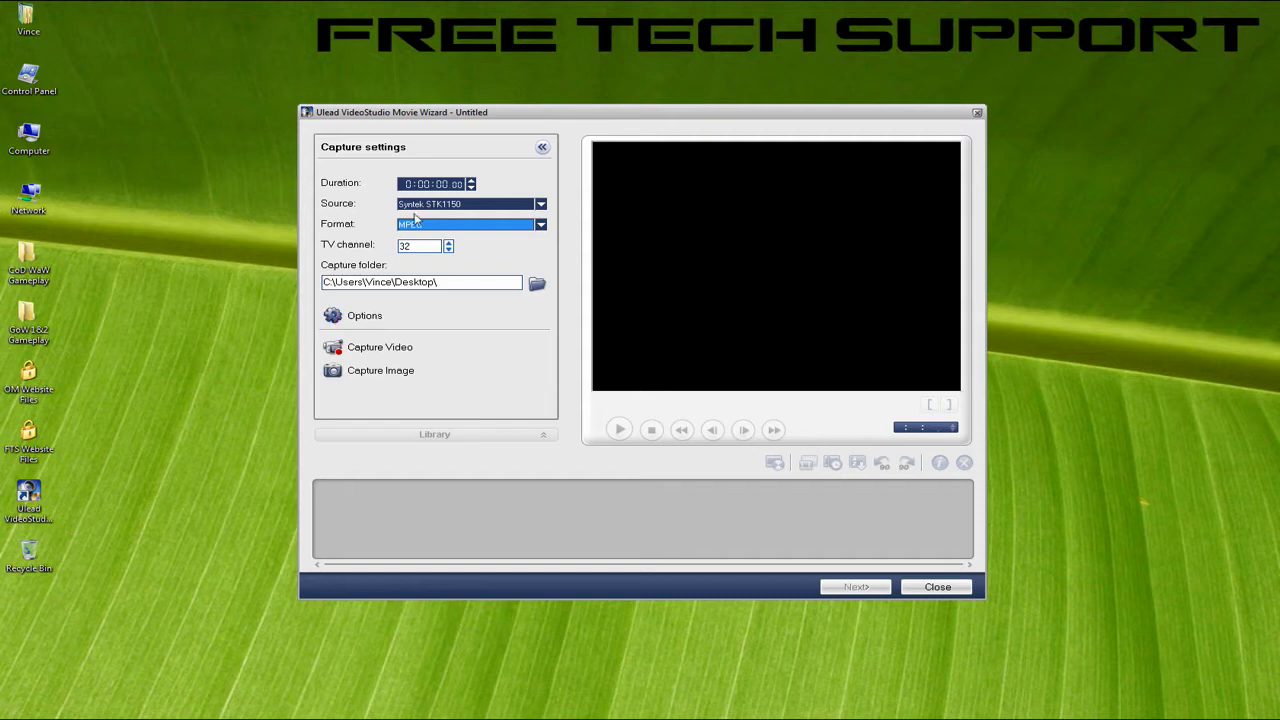
left_click(365, 318)
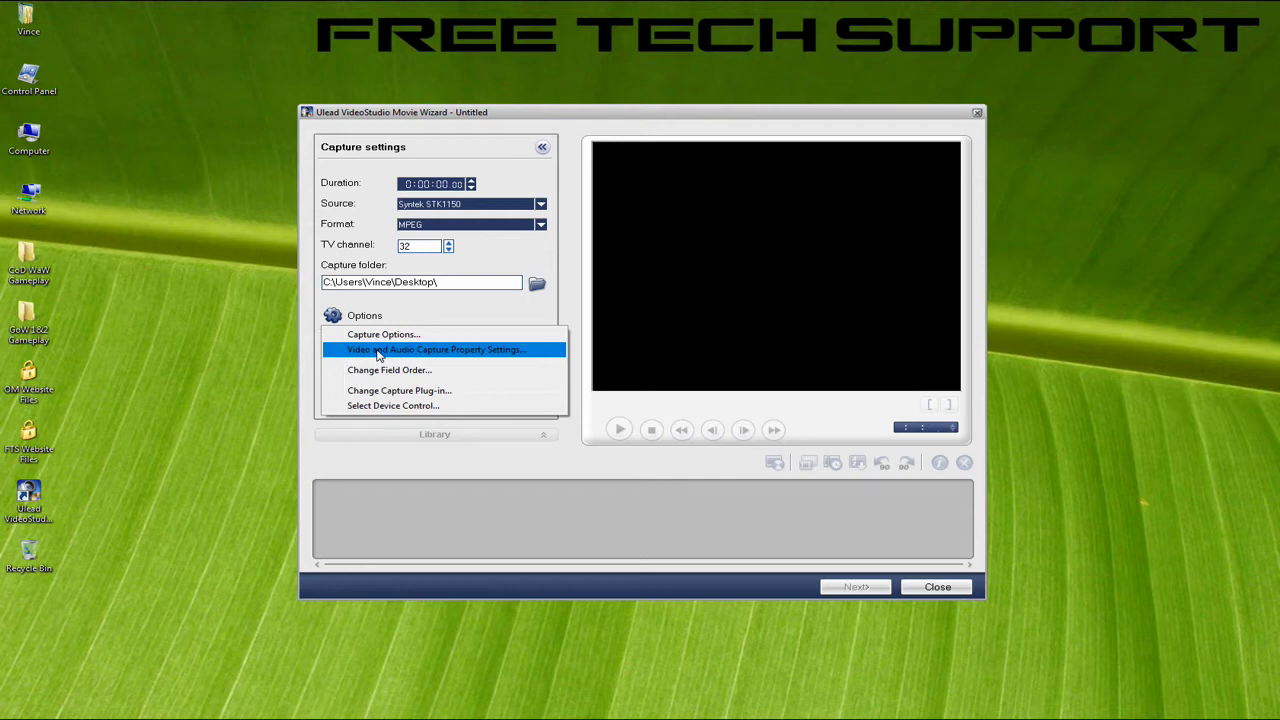
Step: In capture property settings, set video input to Video Composite and keep the USB microphone
left_click(378, 352)
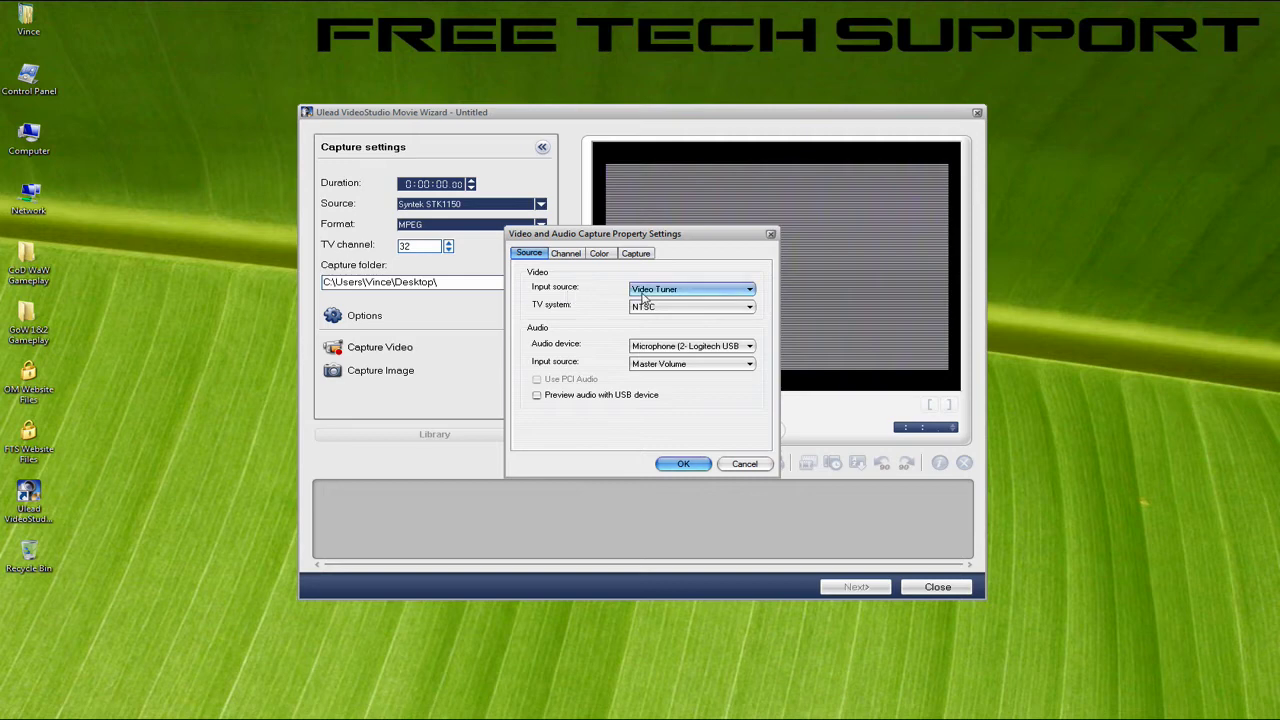
left_click(643, 290)
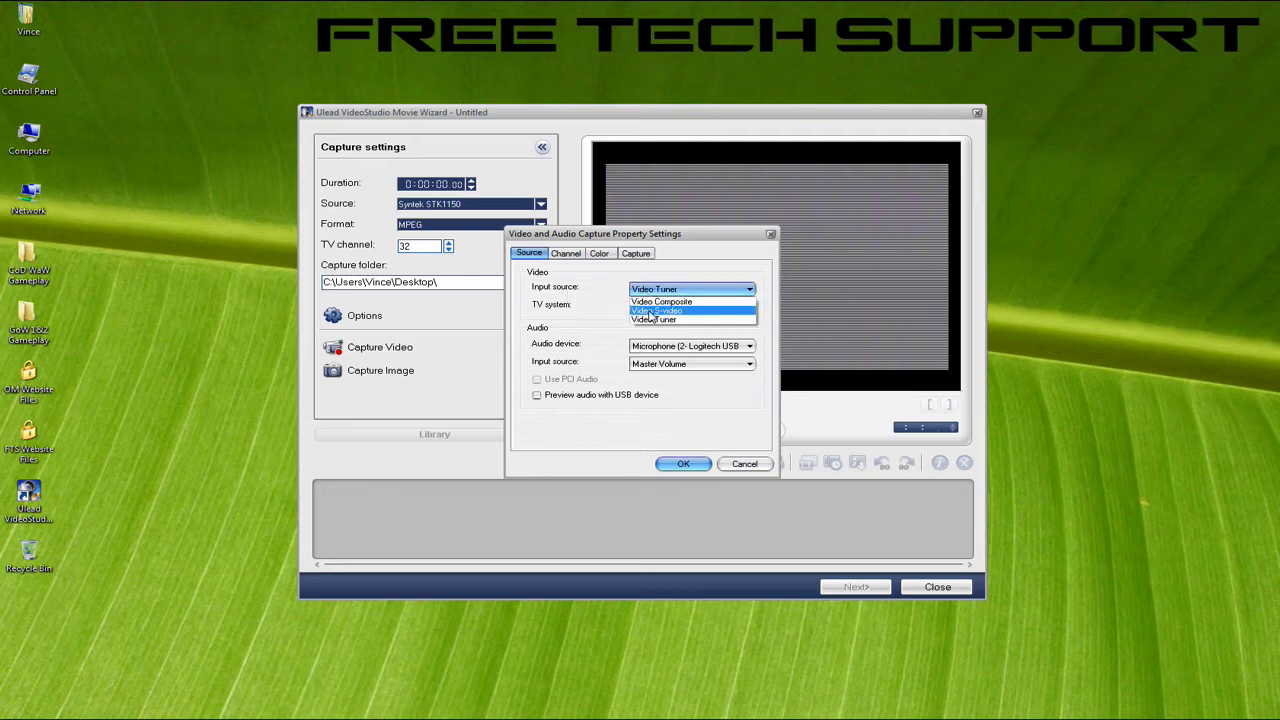
left_click(653, 311)
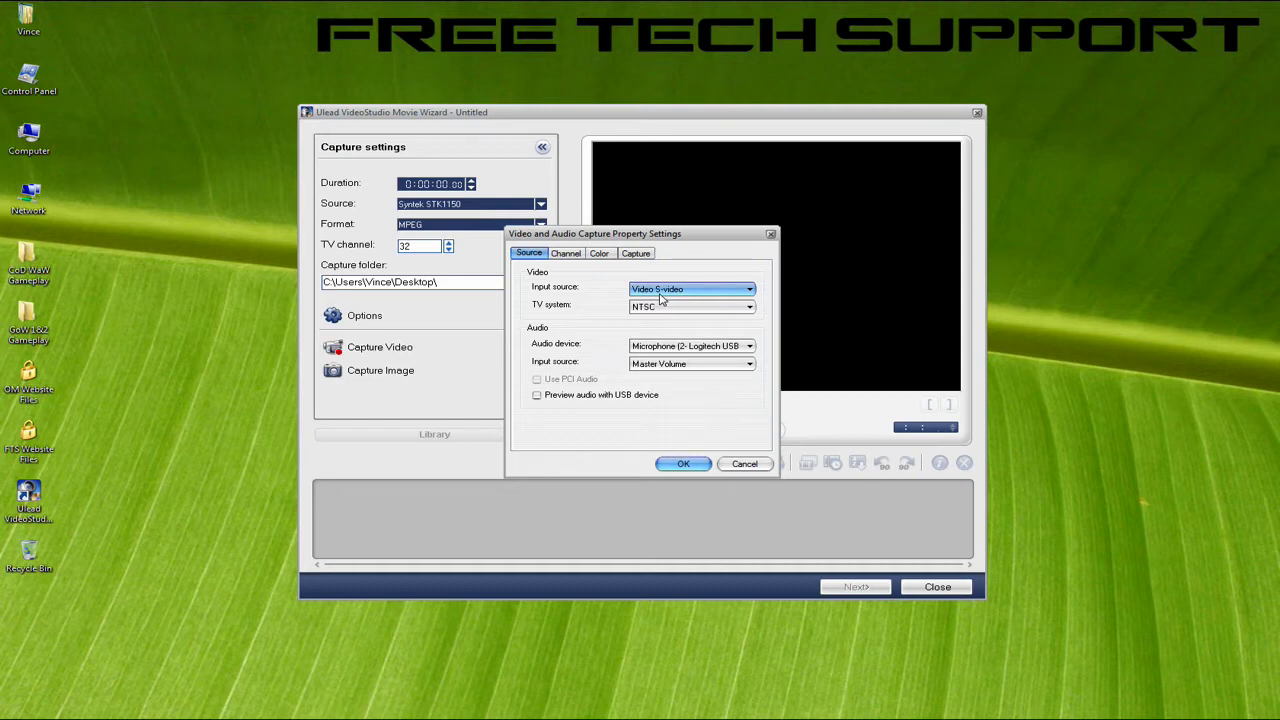
left_click(659, 292)
left_click(657, 302)
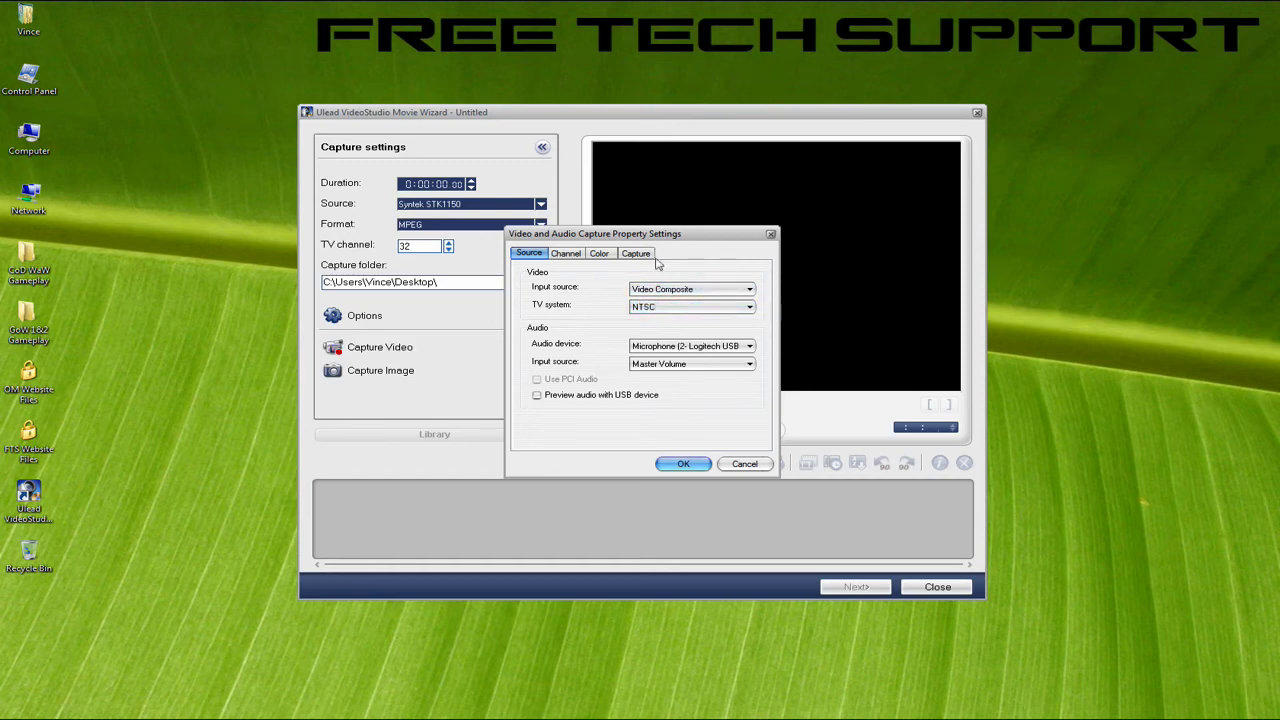
left_click(748, 346)
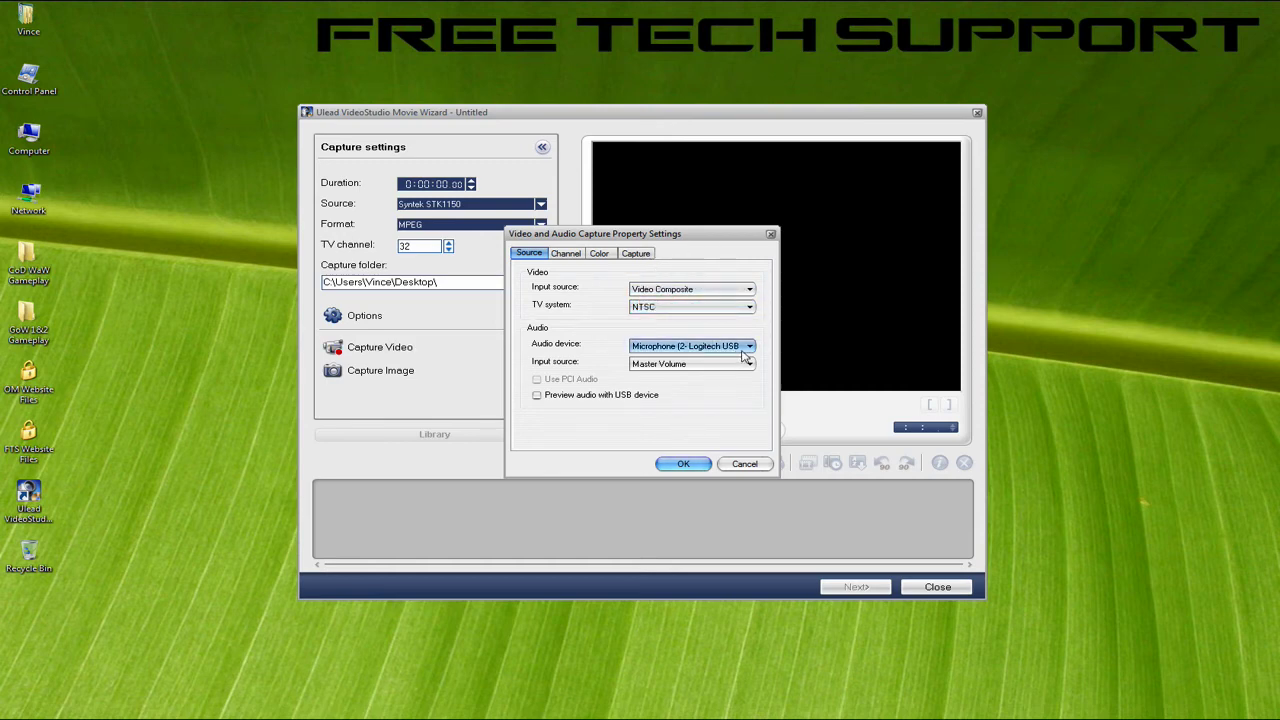
left_click(710, 402)
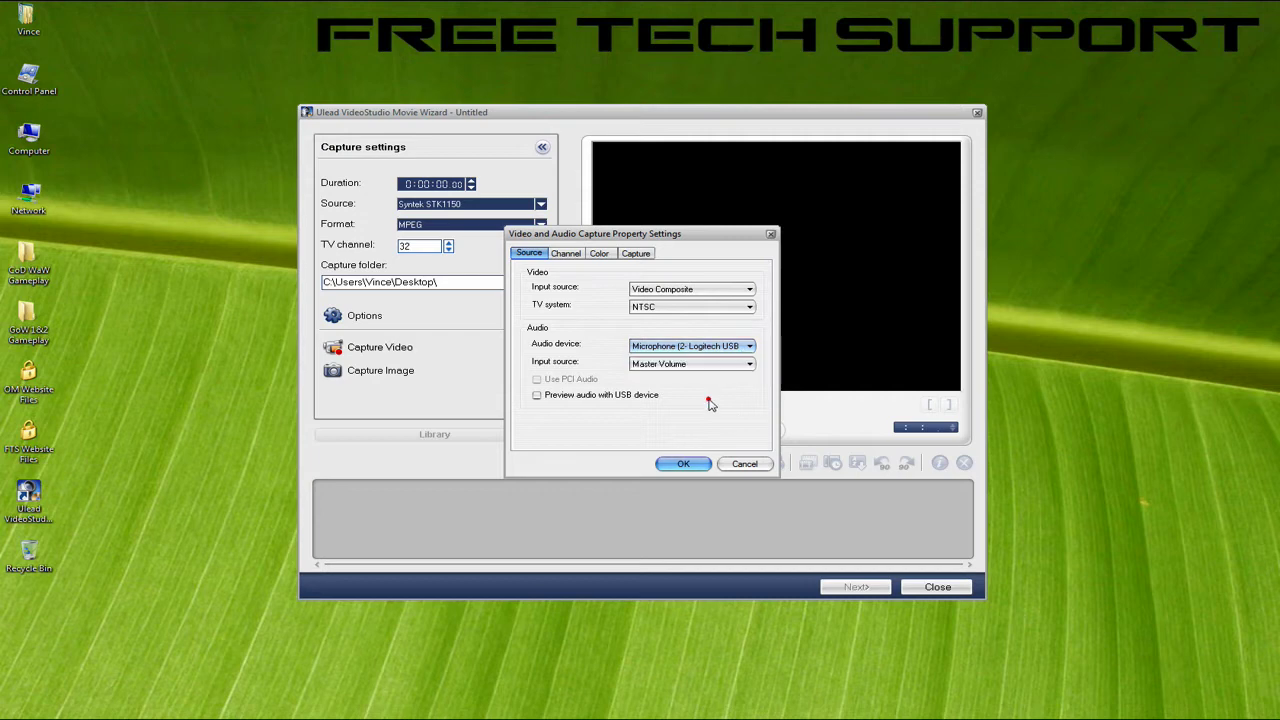
Step: Use customized capture with a 720 x 480 frame size and Speed/Quality at 100
left_click(642, 257)
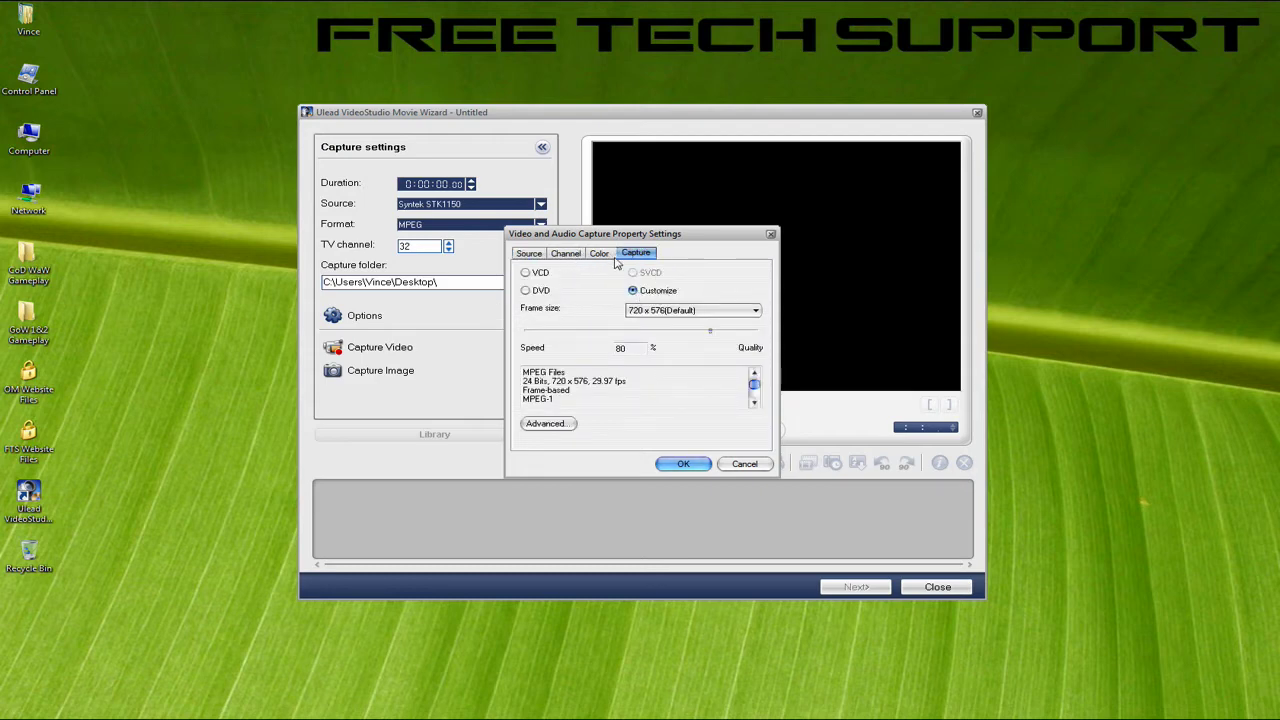
left_click(632, 291)
left_click(656, 311)
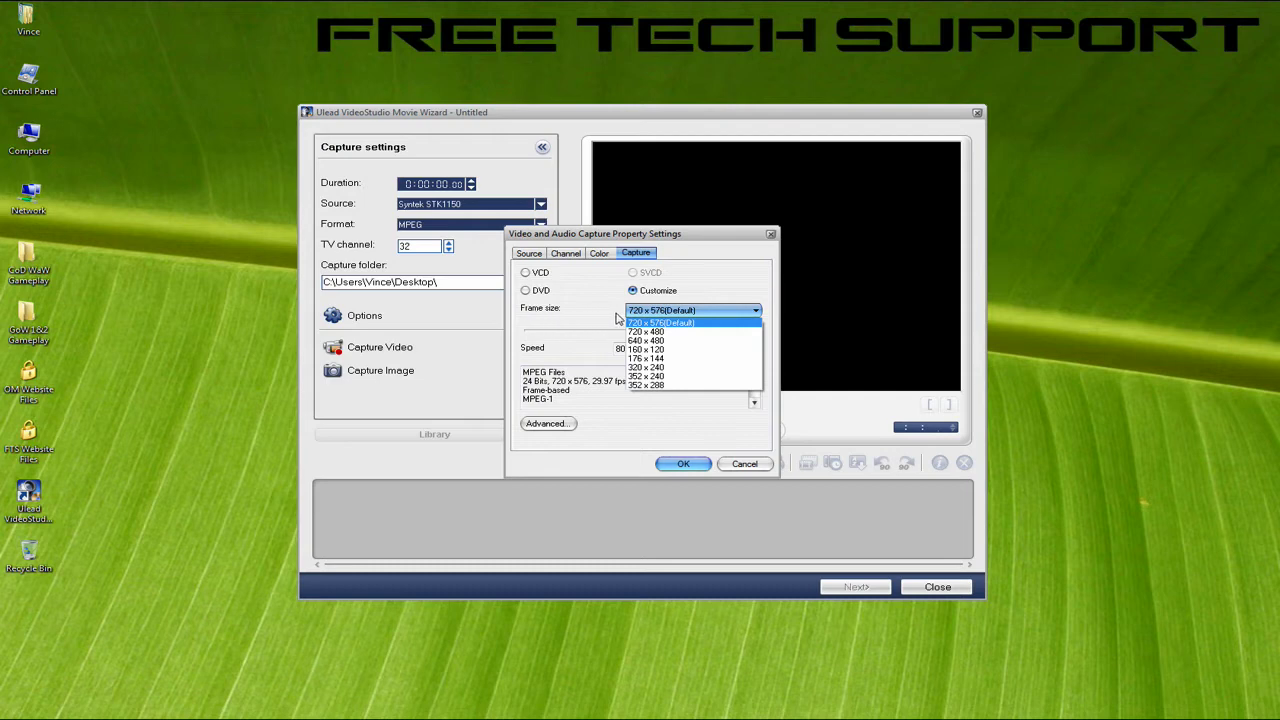
left_click(651, 331)
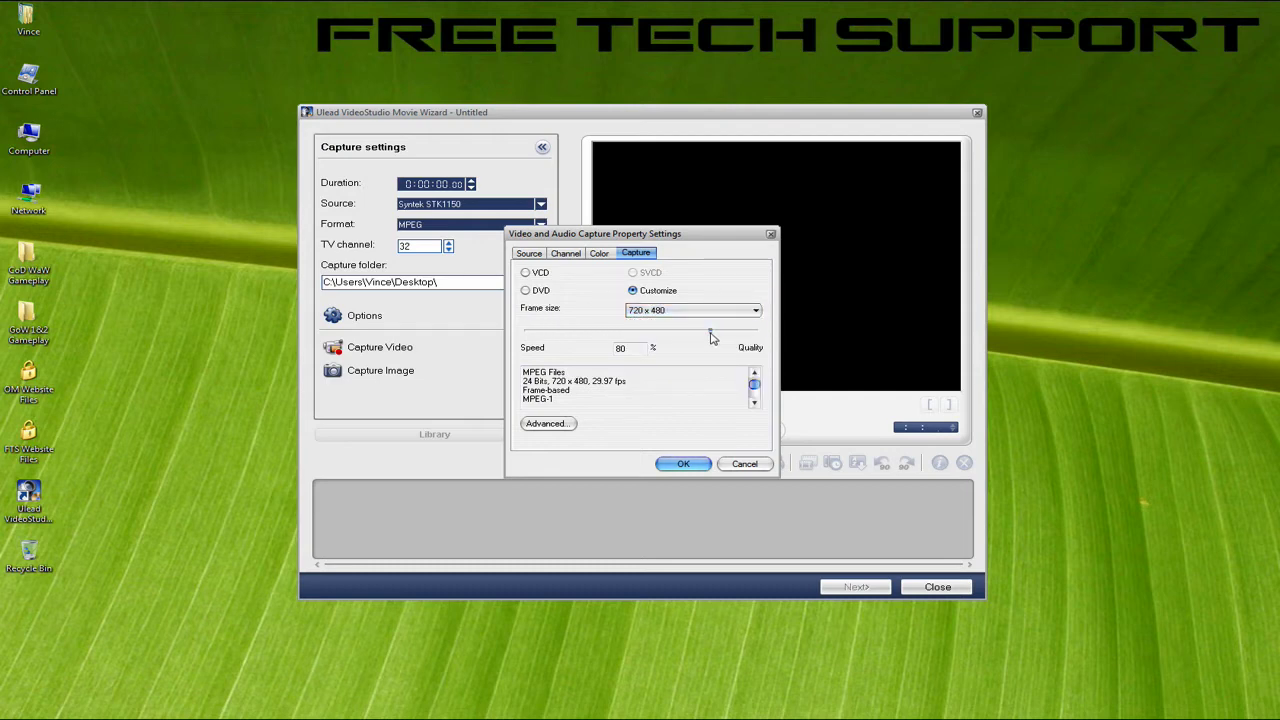
left_click_drag(710, 333, 782, 338)
Step: In advanced MPEG settings, apply the DVD NTSC (720x480) template
left_click(562, 427)
left_click(562, 427)
left_click(531, 280)
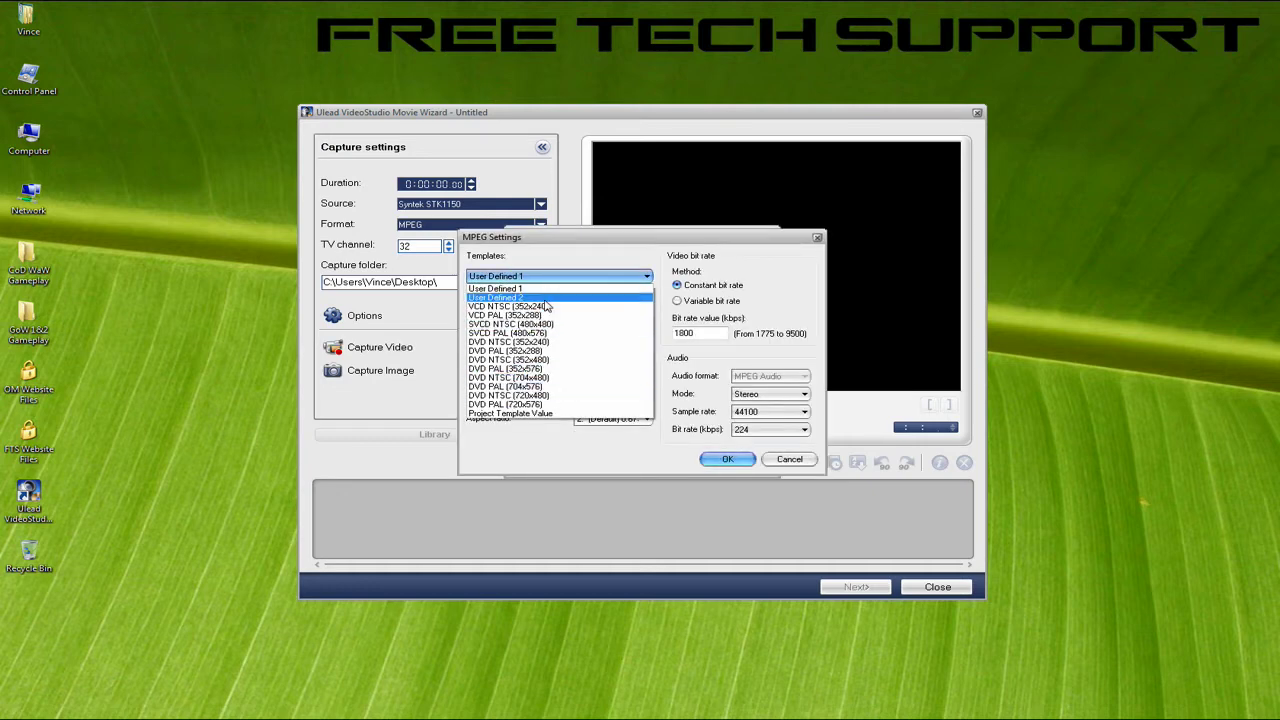
left_click(540, 278)
left_click(537, 277)
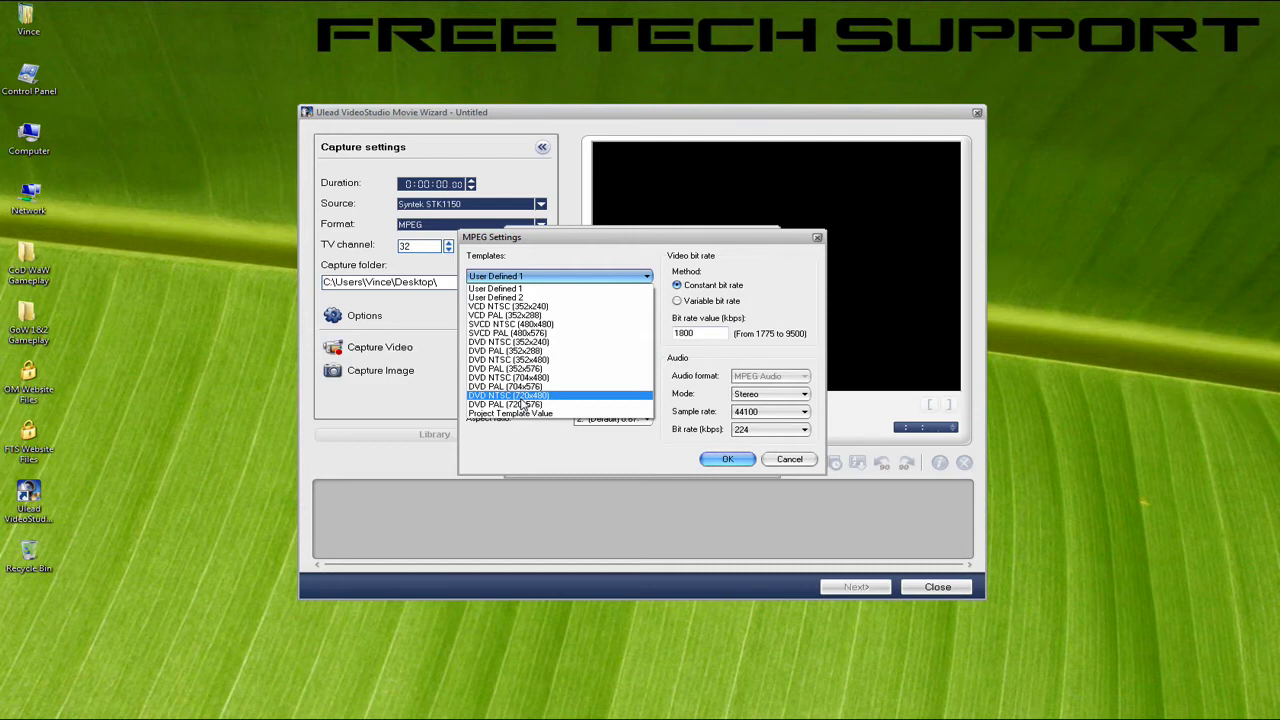
left_click(520, 277)
left_click(516, 275)
left_click(542, 398)
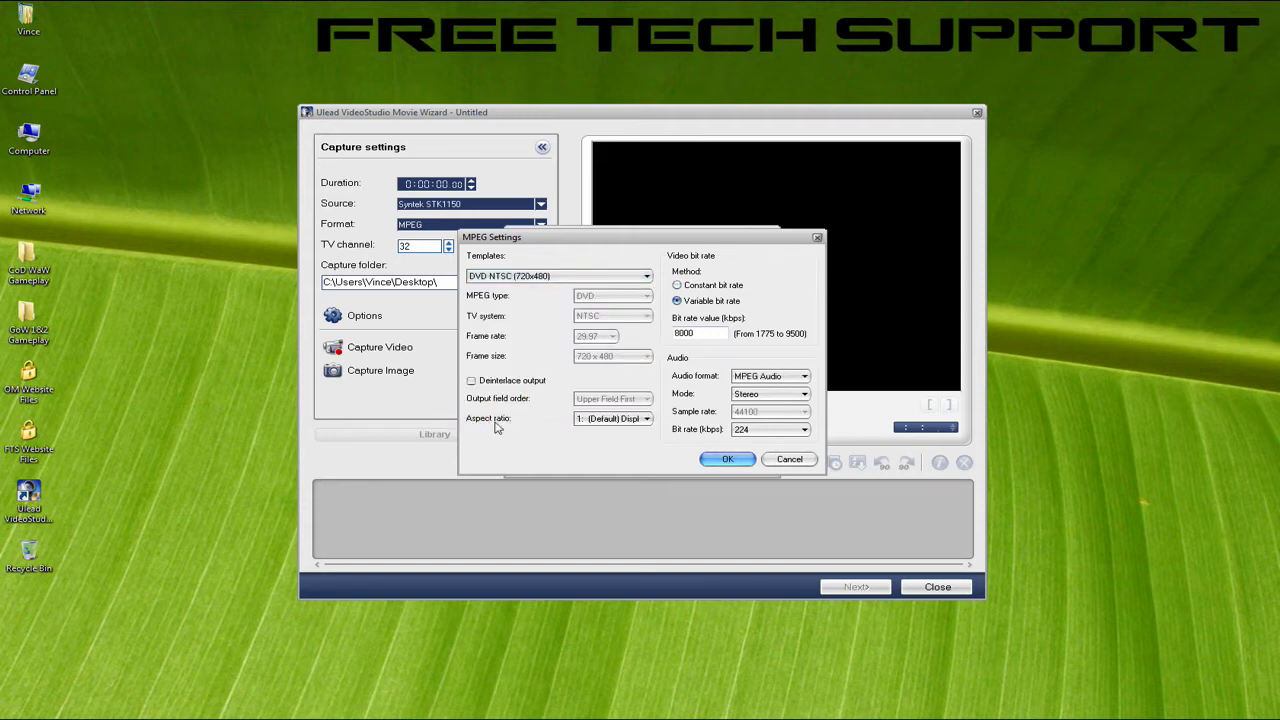
Step: Set the aspect ratio to 16:9 and confirm the MPEG and capture property settings
left_click(630, 420)
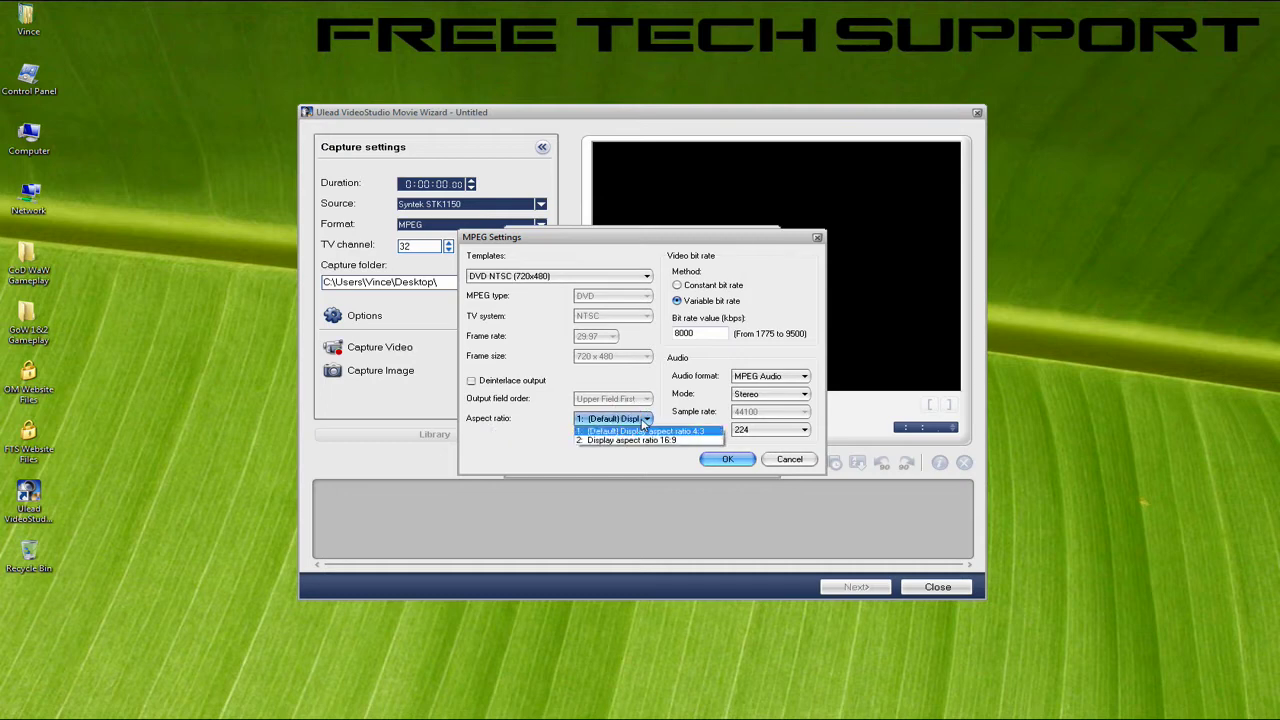
left_click(588, 418)
left_click(588, 418)
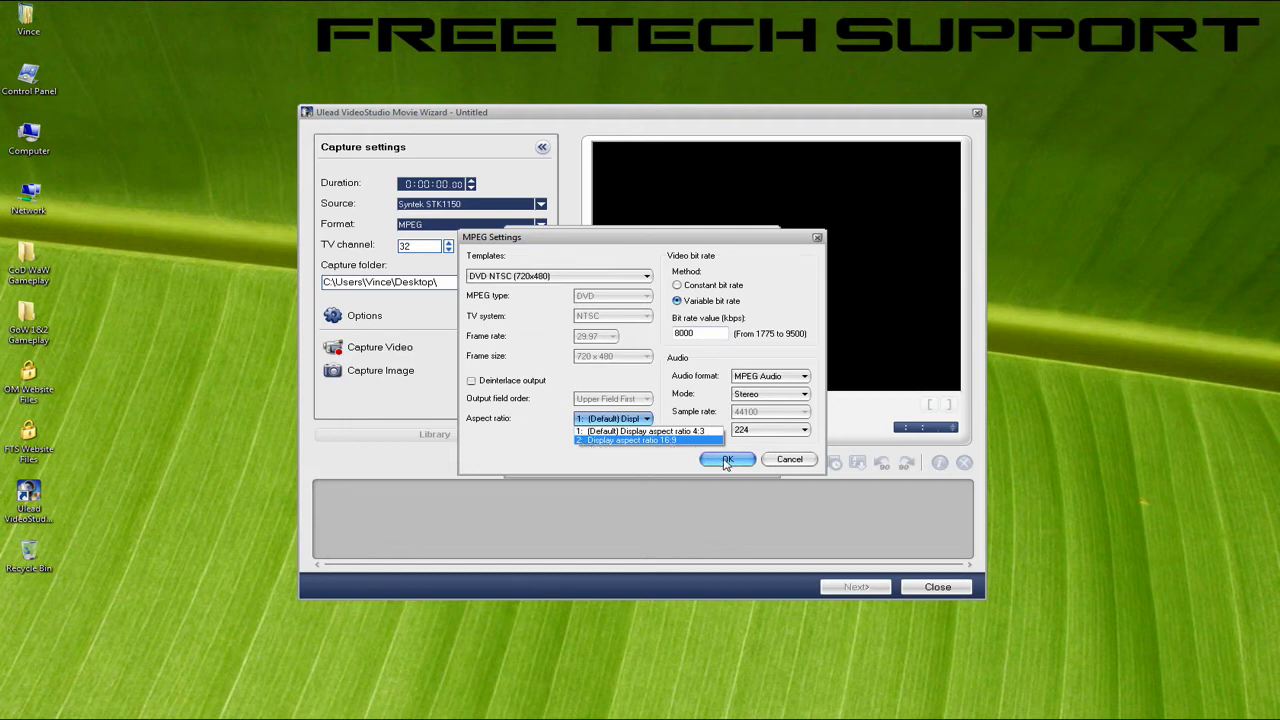
left_click(670, 441)
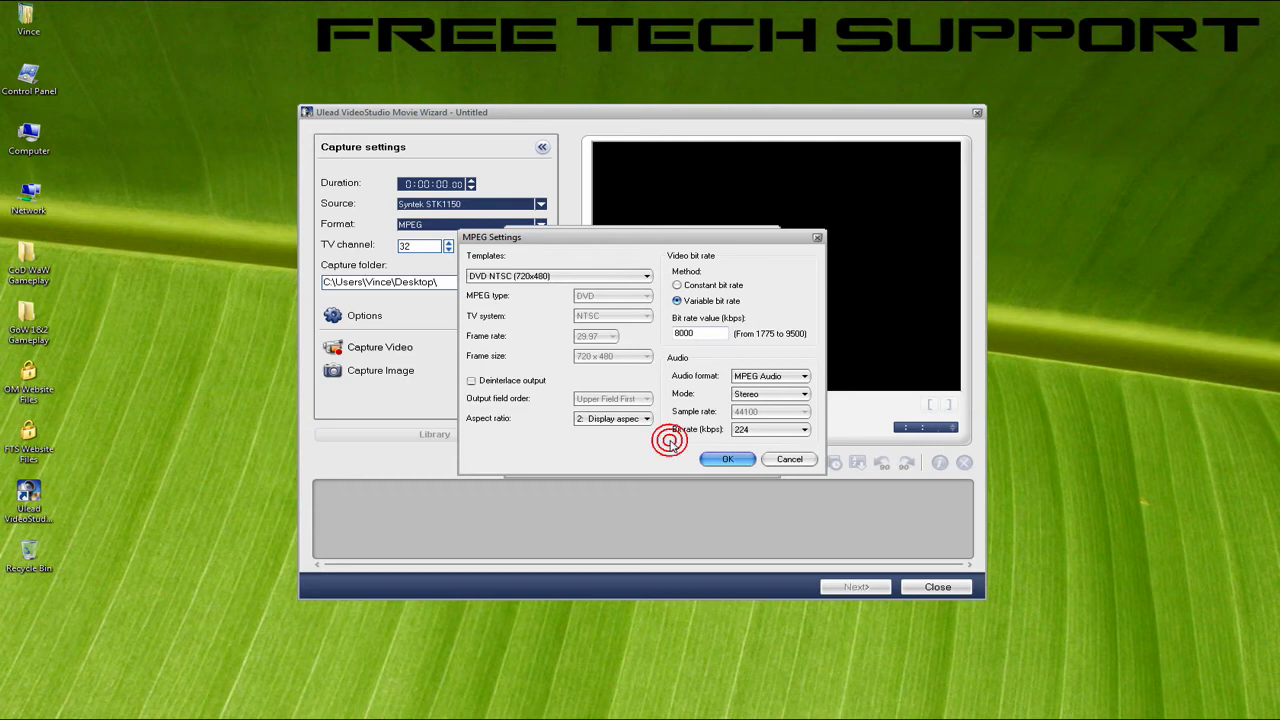
left_click(727, 459)
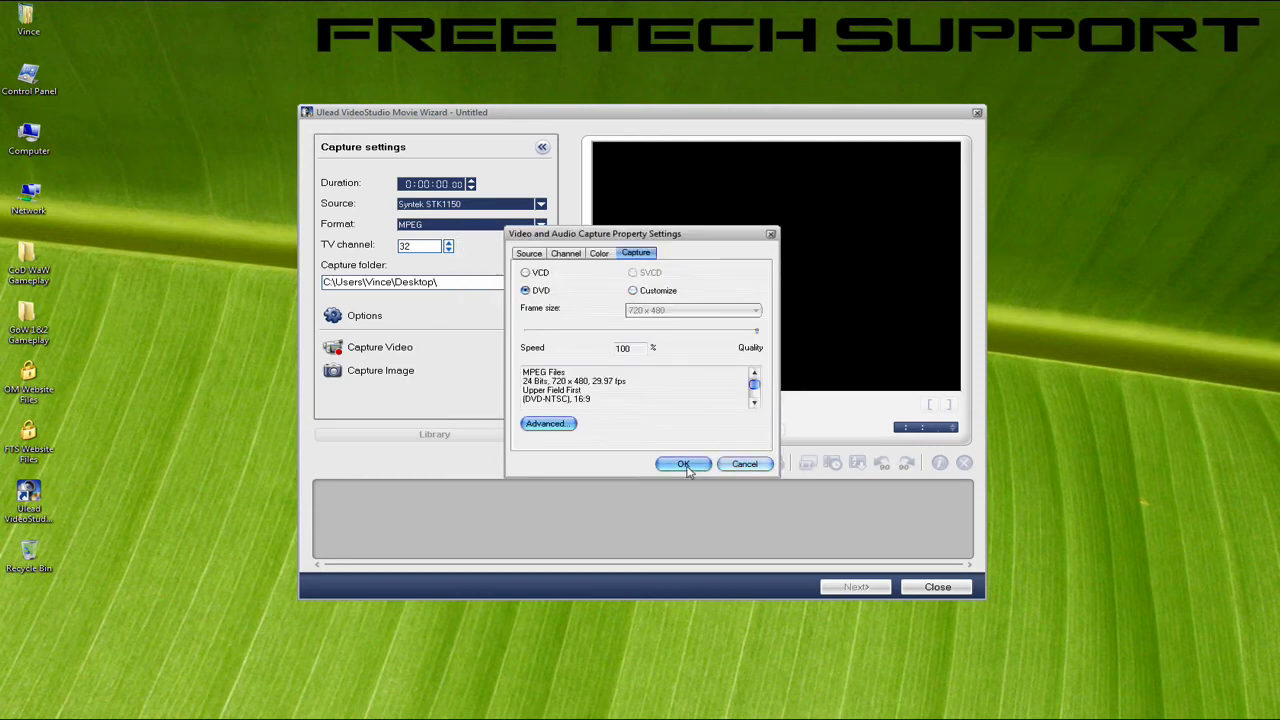
left_click(686, 465)
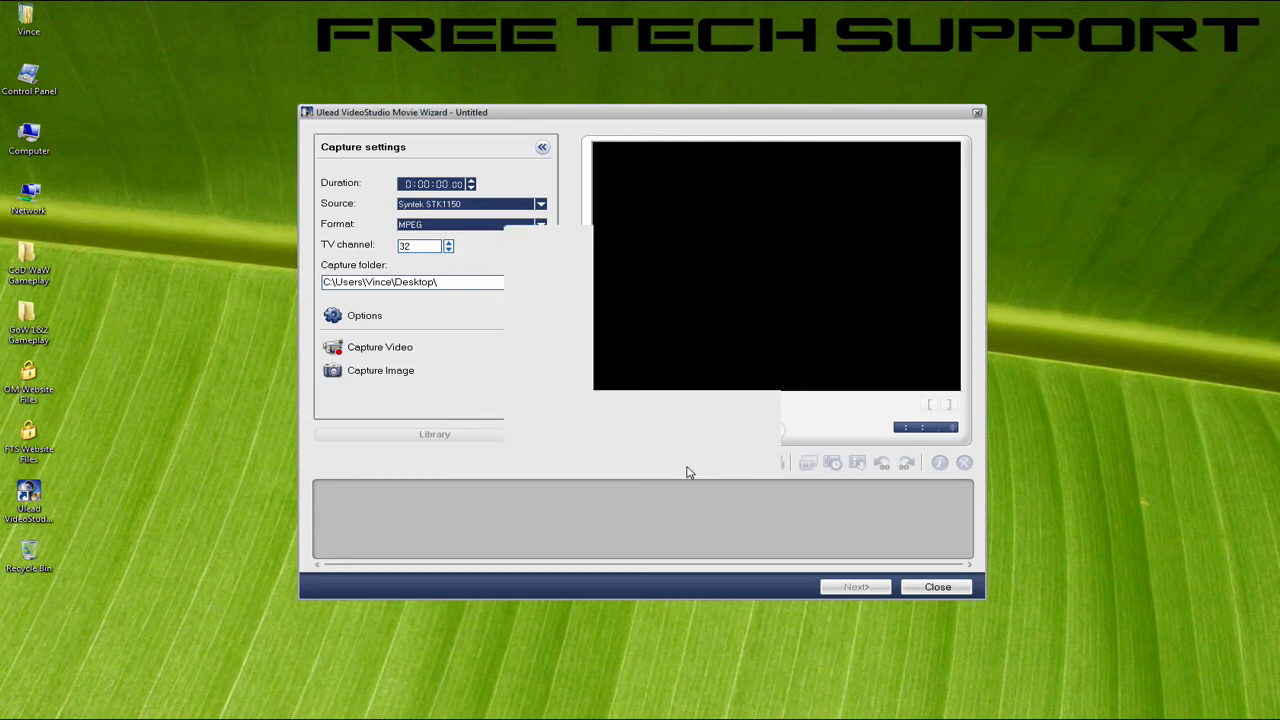
mouse_move(831, 705)
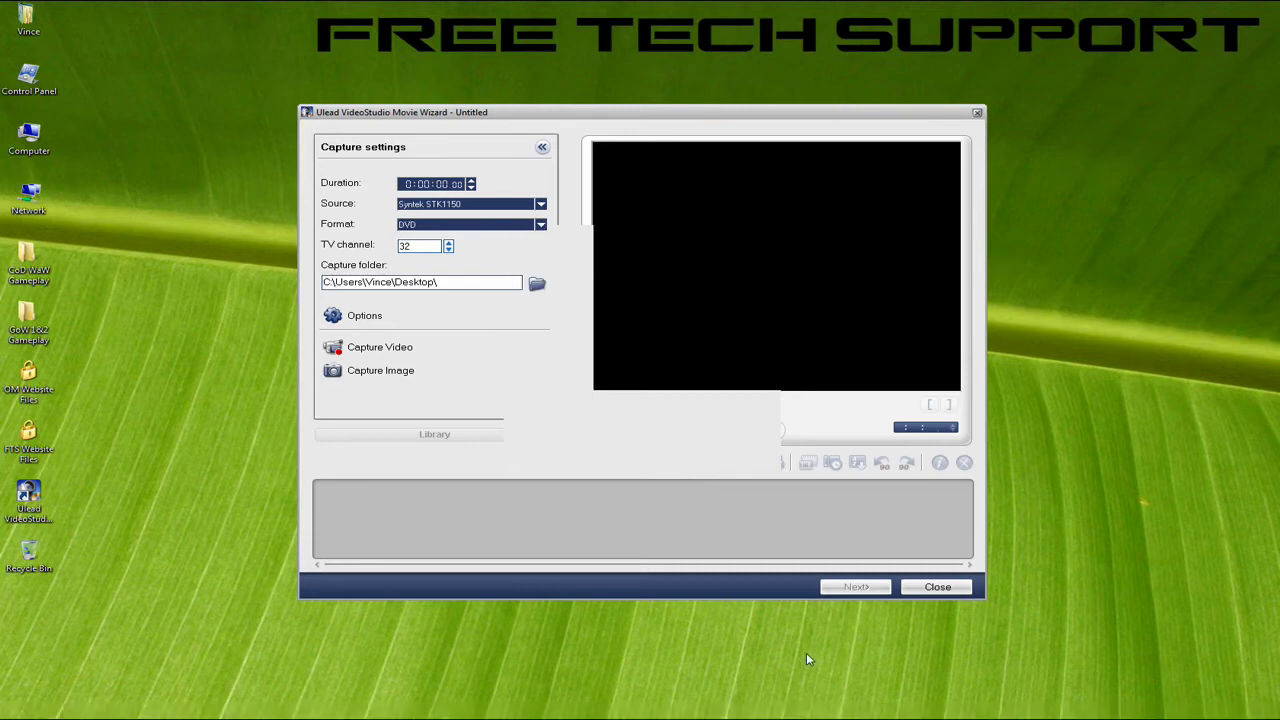
Step: In Capture Options, turn off Capture to Library while leaving audio capture on
left_click(338, 318)
left_click(352, 337)
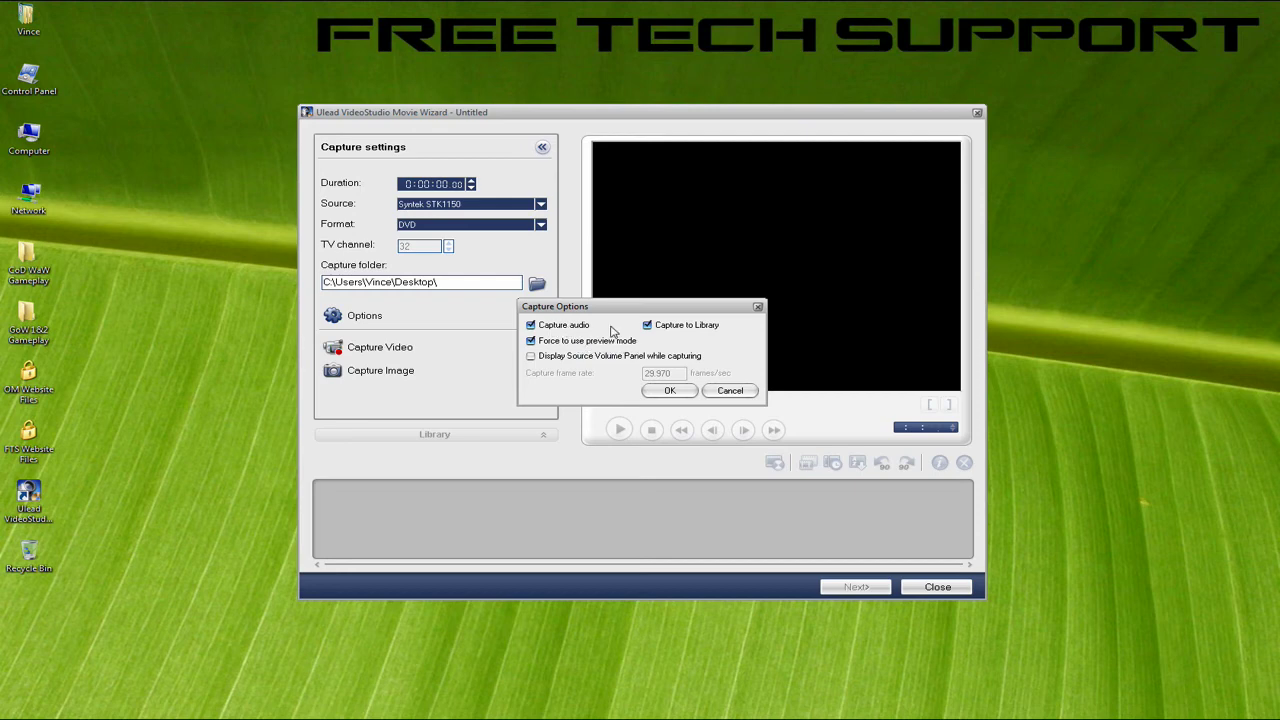
left_click(647, 326)
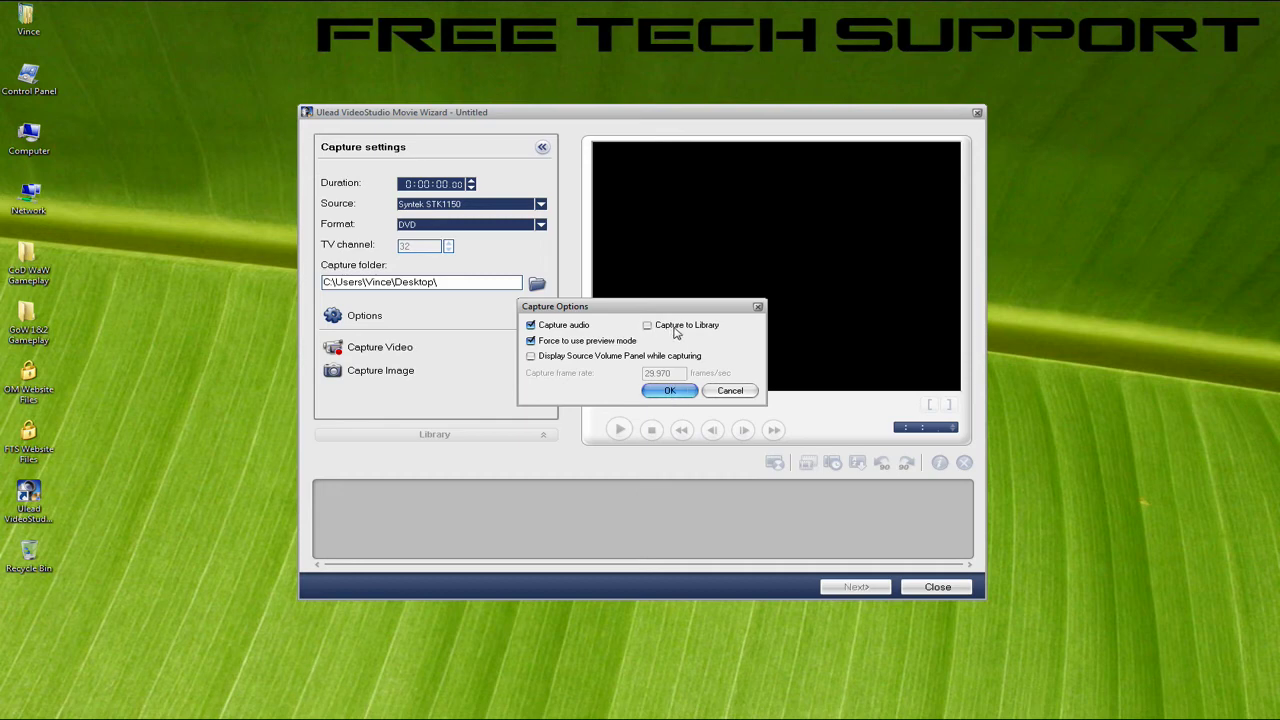
left_click(668, 394)
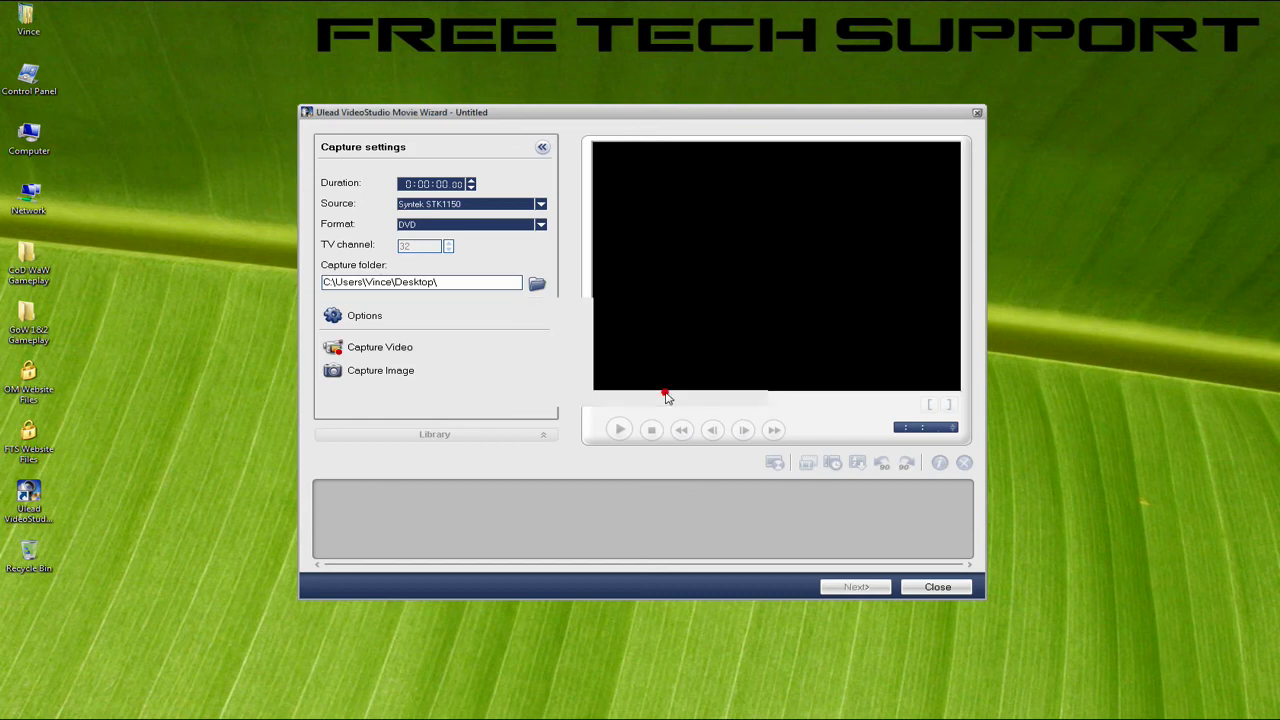